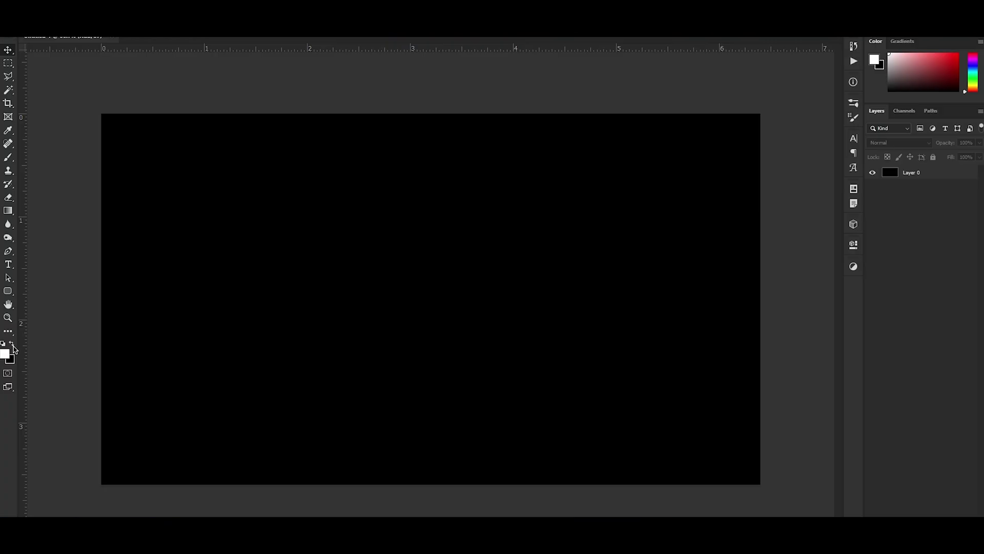
Swap the colour swatches and set the foreground colour to cyan 19c8e8
{"action": "left_click", "coordinate": [11, 344]}
{"action": "left_click", "coordinate": [5, 354]}
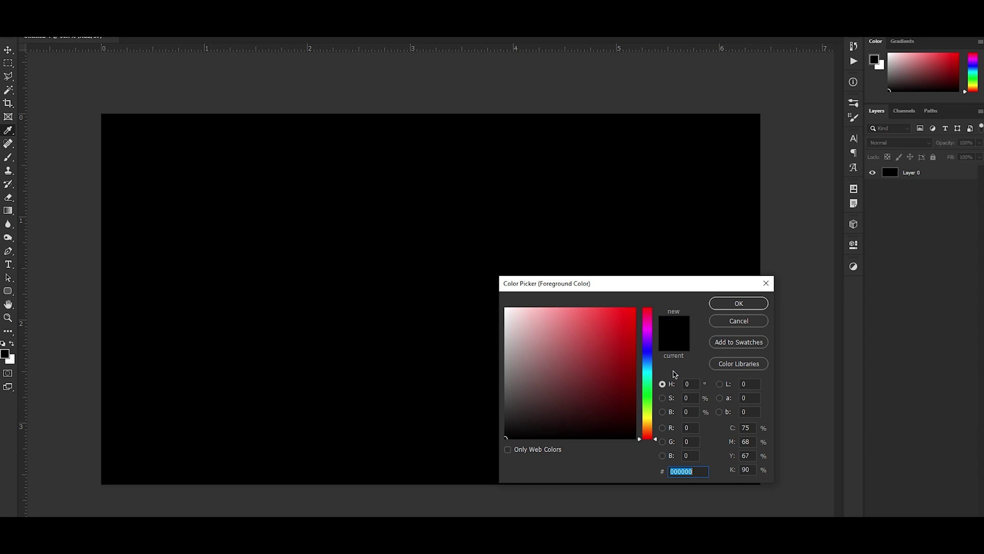
{"action": "left_click_drag", "start_coordinate": [647, 387], "coordinate": [603, 385]}
{"action": "left_click", "coordinate": [738, 303]}
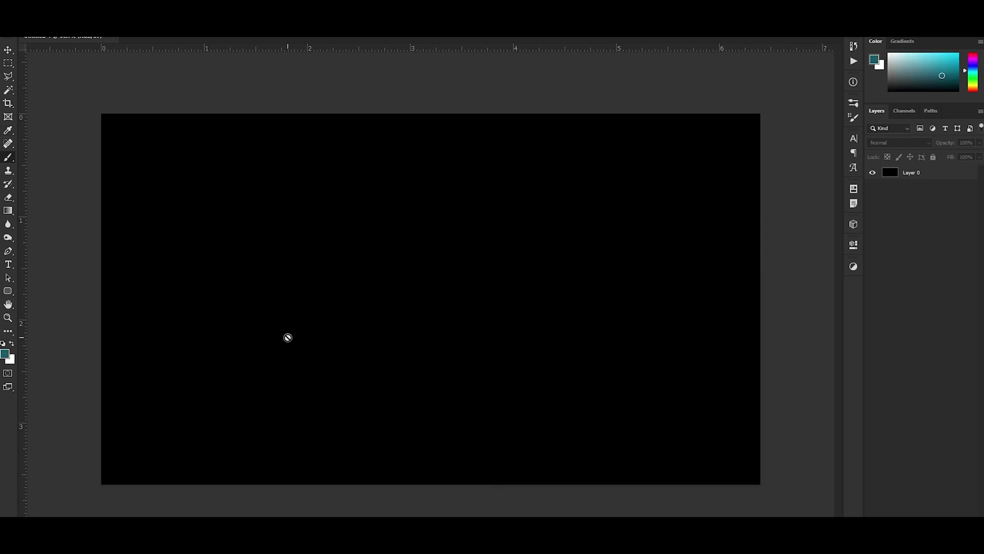
Add a new Layer 1 and place guides crossing at 3.2 in vertical and 1.8 in horizontal
{"action": "key", "text": "ctrl+shift+n"}
{"action": "key", "text": "Return"}
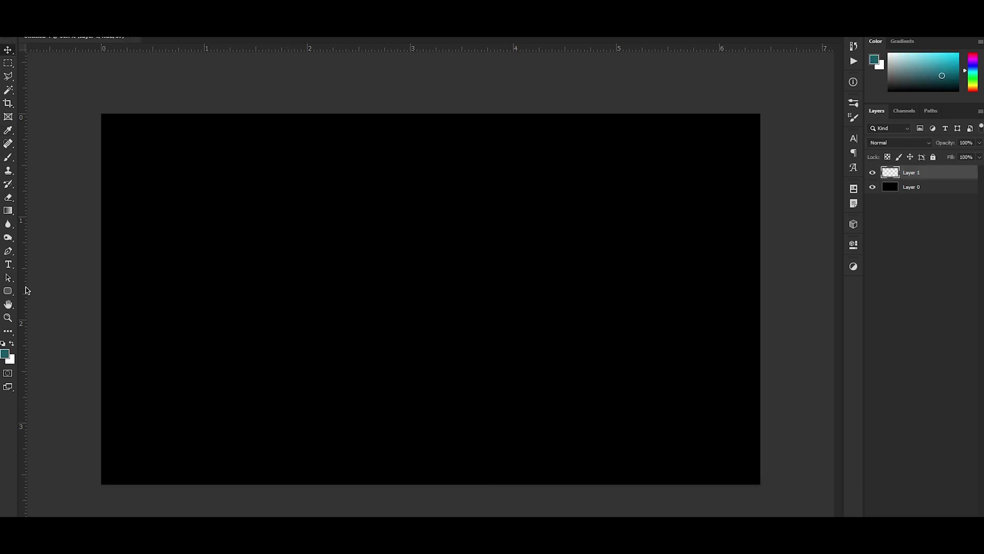
{"action": "left_click_drag", "start_coordinate": [24, 288], "coordinate": [434, 268]}
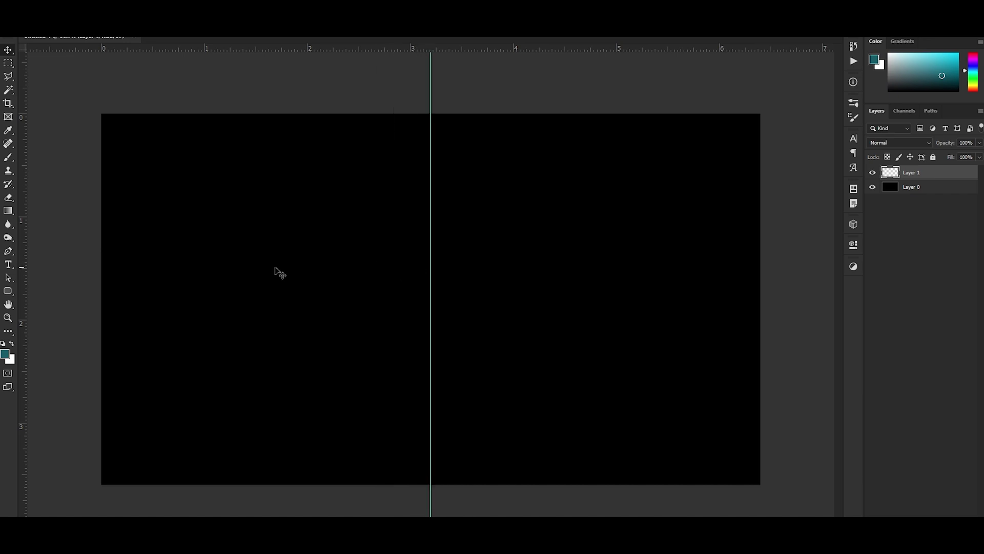
{"action": "left_click_drag", "start_coordinate": [295, 48], "coordinate": [315, 299]}
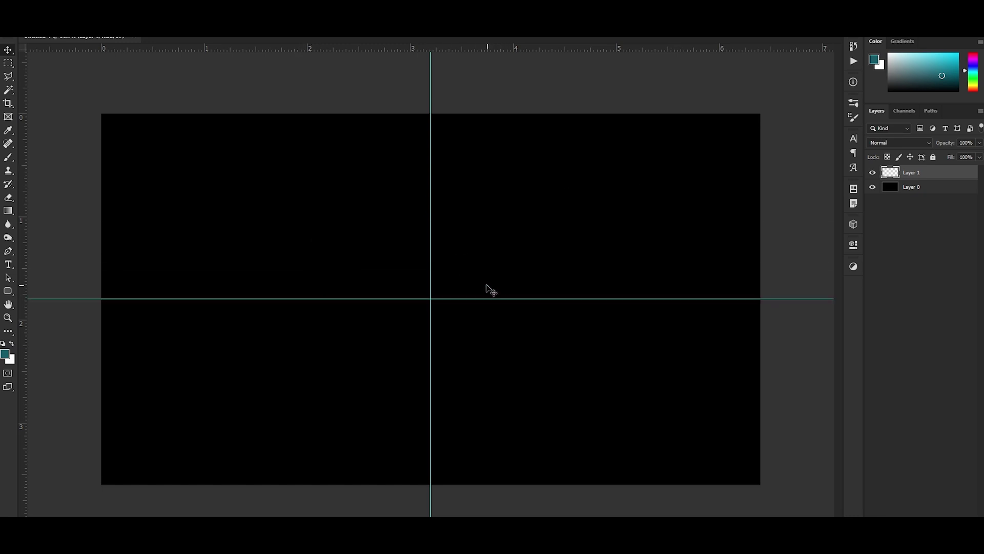
Set up a large brush with hardness lowered to 0 for a soft edge
{"action": "key", "text": "b"}
{"action": "key", "text": "bracketright"}
{"action": "key", "text": "bracketright"}
{"action": "key", "text": "bracketright"}
{"action": "key", "text": "bracketright"}
{"action": "key", "text": "bracketright"}
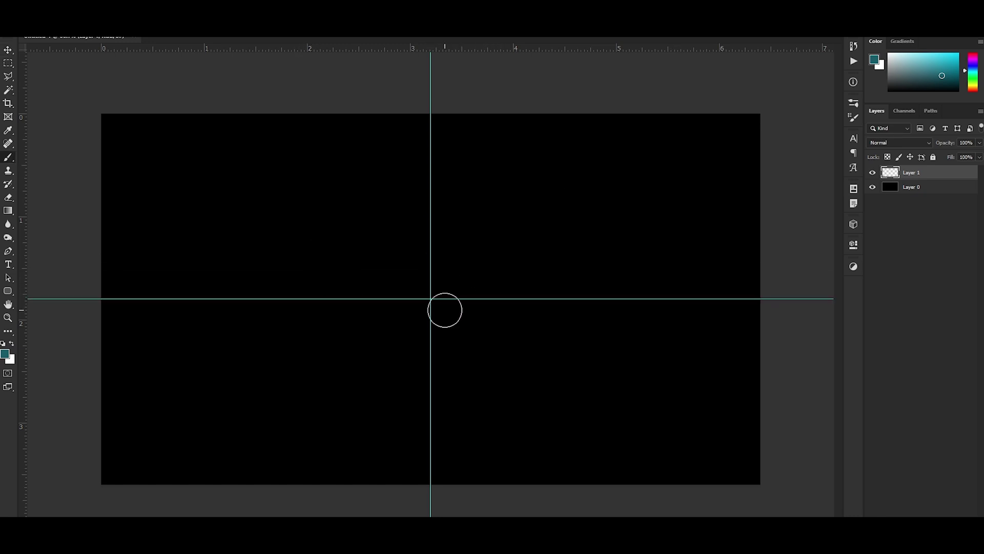
{"action": "key", "text": "bracketright"}
{"action": "key", "text": "bracketright"}
{"action": "key", "text": "bracketright"}
{"action": "key", "text": "bracketright"}
{"action": "key", "text": "bracketright"}
{"action": "key", "text": "bracketright"}
{"action": "key", "text": "bracketright"}
{"action": "key", "text": "bracketright"}
{"action": "key", "text": "bracketright"}
{"action": "key", "text": "bracketright"}
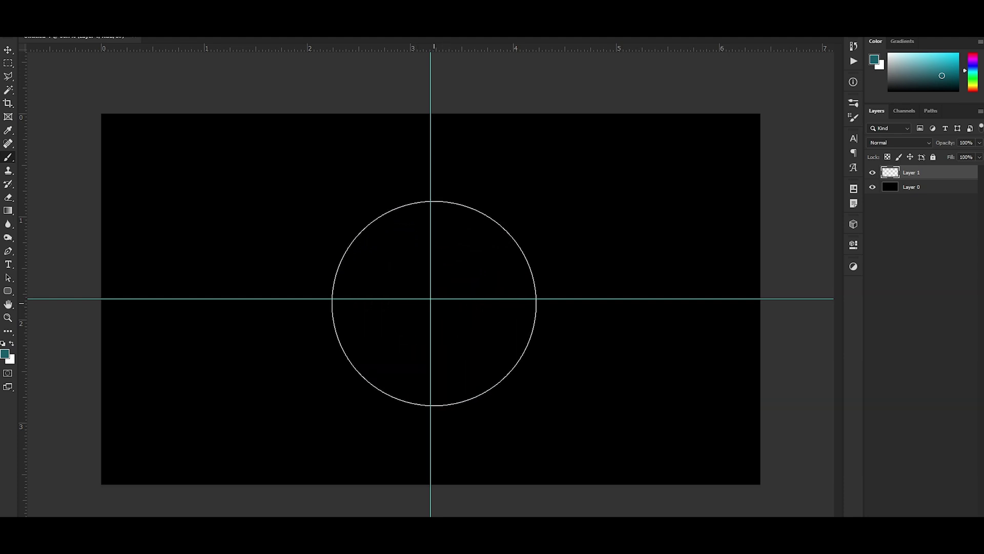
{"action": "key", "text": "bracketleft"}
{"action": "key", "text": "Caps_Lock"}
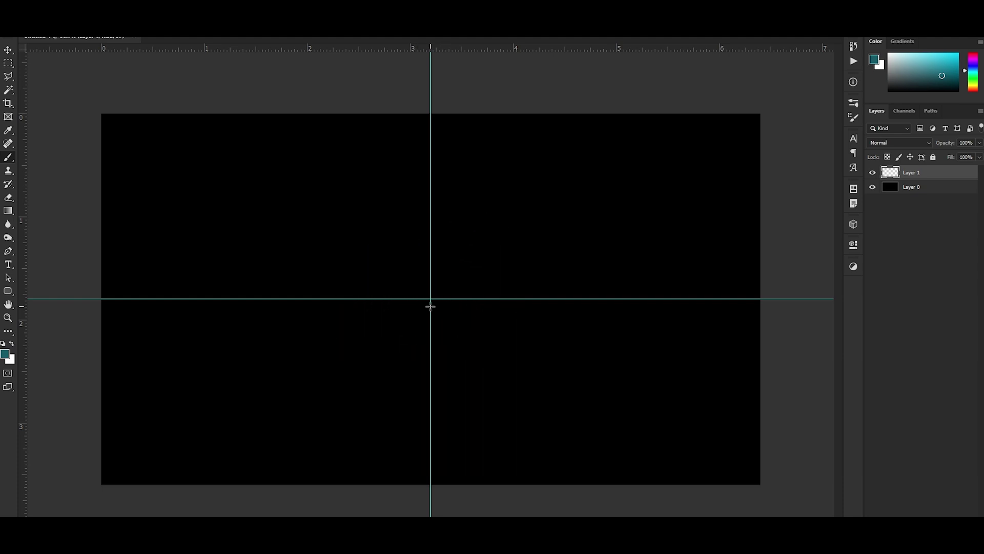
{"action": "key", "text": "Caps_Lock"}
{"action": "left_click", "coordinate": [74, 39]}
{"action": "left_click_drag", "start_coordinate": [121, 77], "coordinate": [80, 77]}
{"action": "key", "text": "Return"}
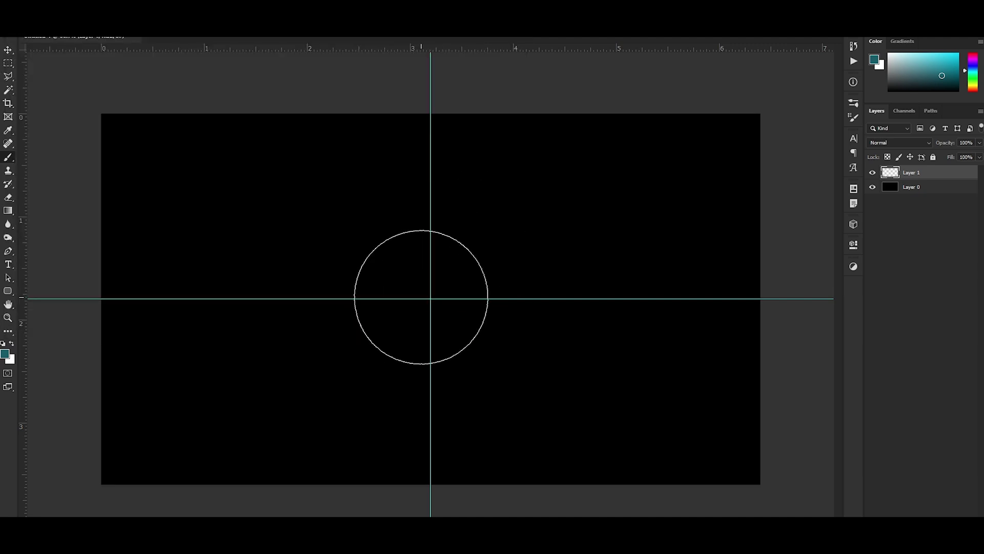
Paint a soft teal dab at the guide crossing, then add an empty Layer 2
{"action": "key", "text": "Caps_Lock"}
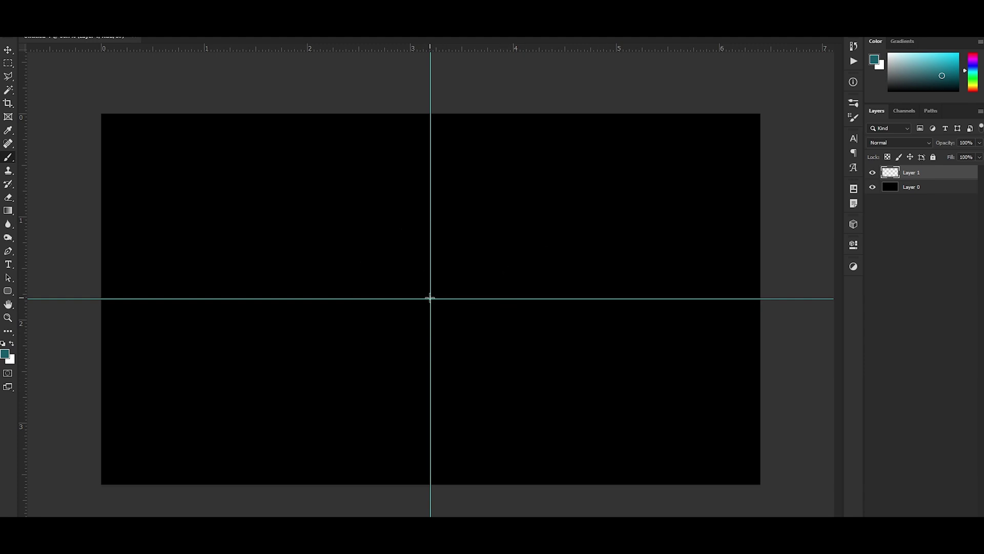
{"action": "left_click", "coordinate": [431, 298]}
{"action": "key", "text": "Caps_Lock"}
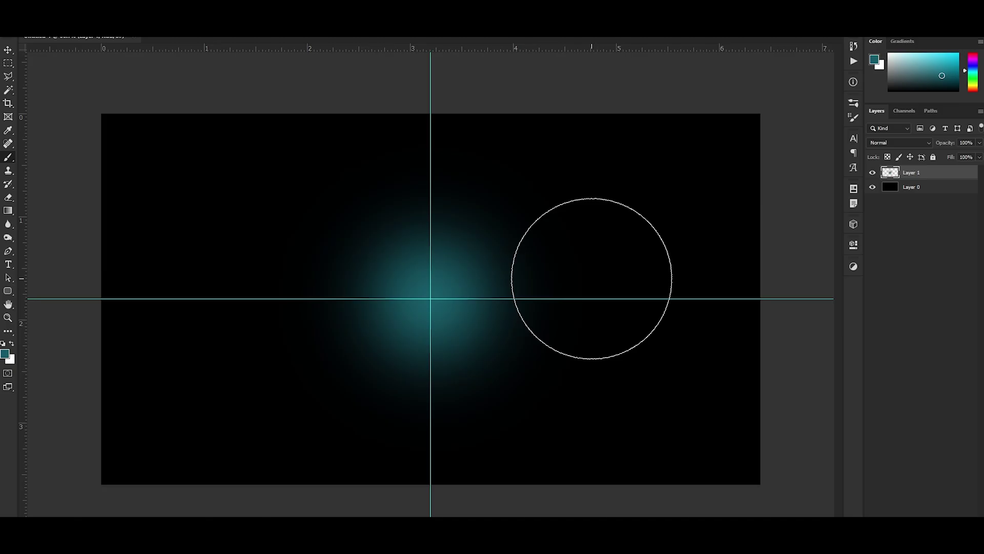
{"action": "key", "text": "ctrl+shift+n"}
{"action": "key", "text": "Return"}
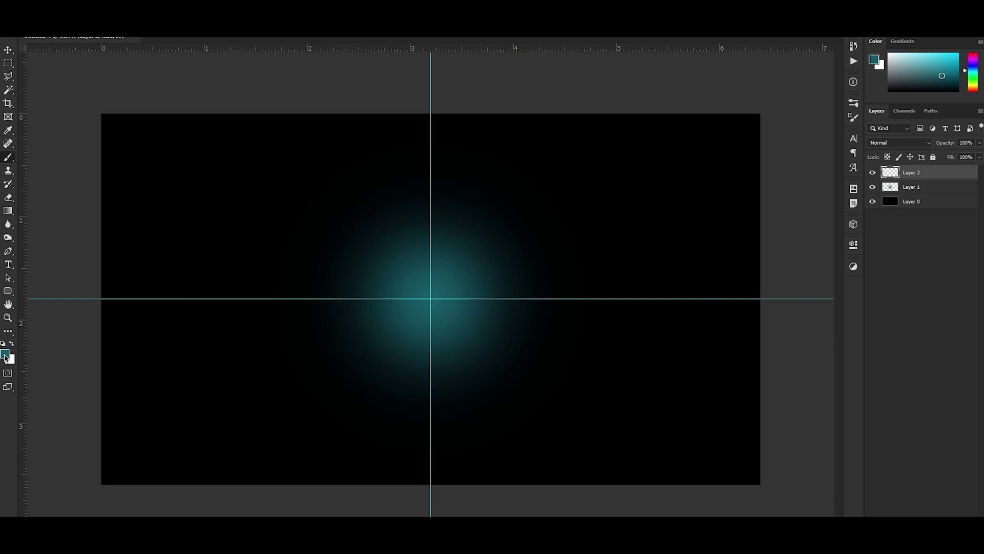
Set the foreground colour to #21c2de and paint a bright cyan dab at the glow's centre
{"action": "left_click", "coordinate": [4, 354]}
{"action": "type", "text": "21c2de"}
{"action": "left_click", "coordinate": [721, 305]}
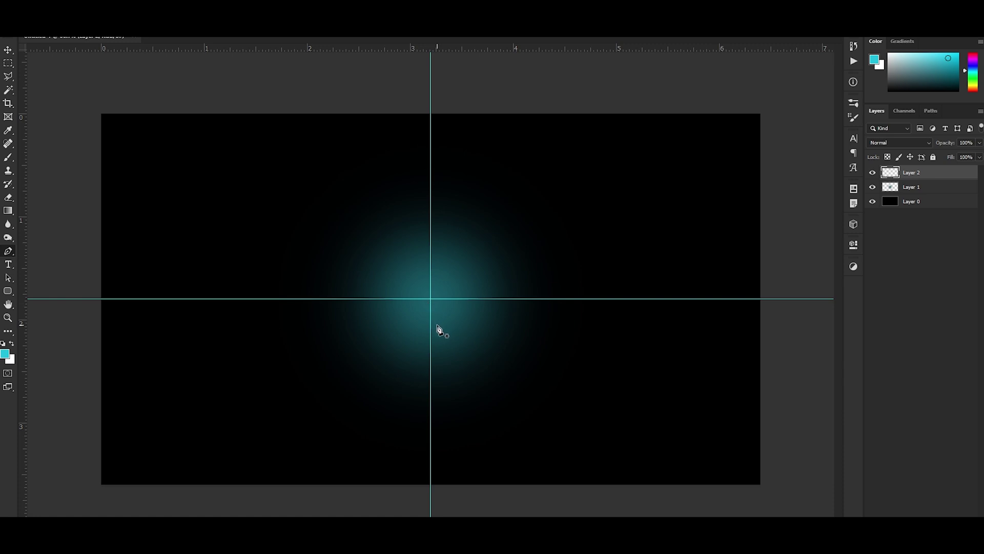
{"action": "key", "text": "b"}
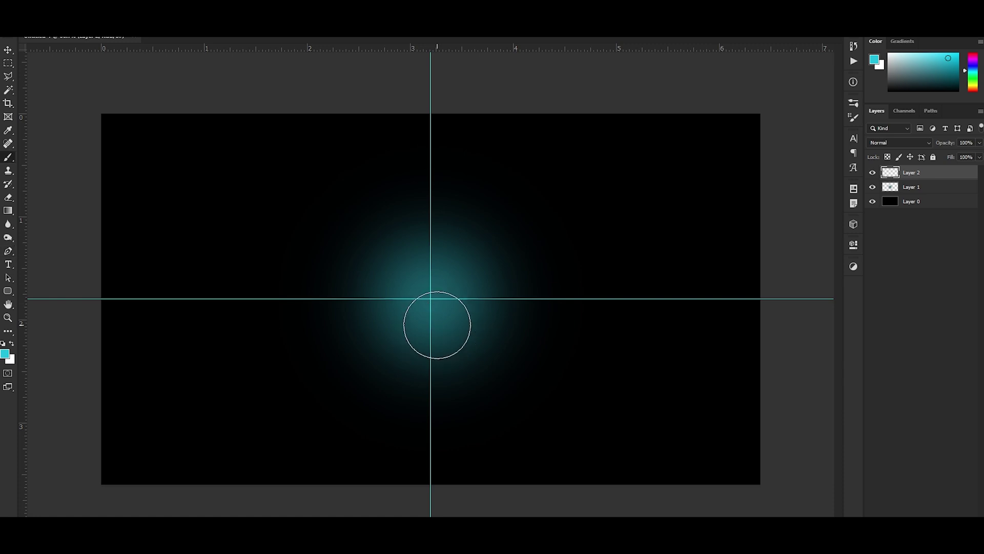
{"action": "key", "text": "m"}
{"action": "left_click", "coordinate": [430, 298]}
Enlarge the teal glow on Layer 1 with a free transform, then add Layer 3
{"action": "key", "text": "v"}
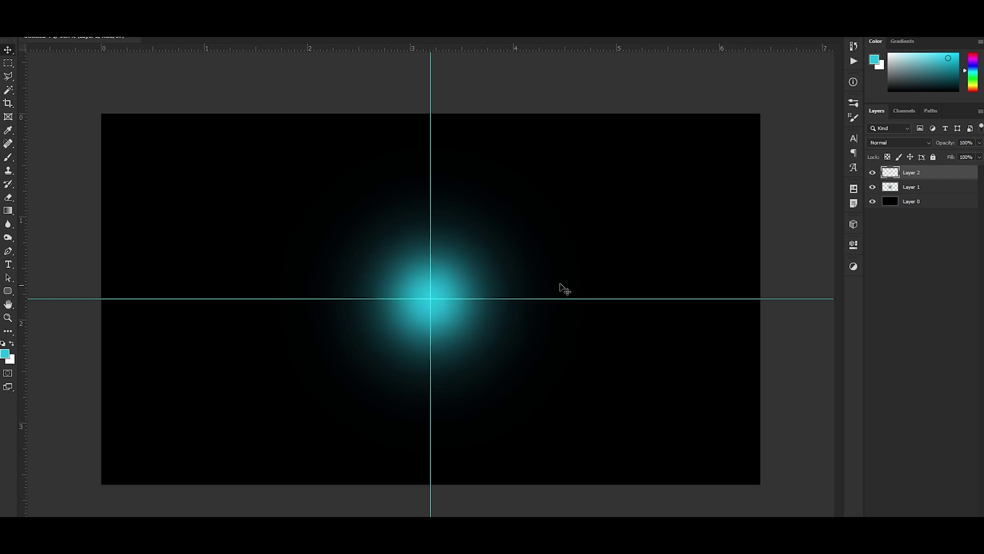
{"action": "left_click", "coordinate": [918, 188]}
{"action": "key", "text": "ctrl+t"}
{"action": "left_click_drag", "start_coordinate": [598, 132], "coordinate": [620, 107]}
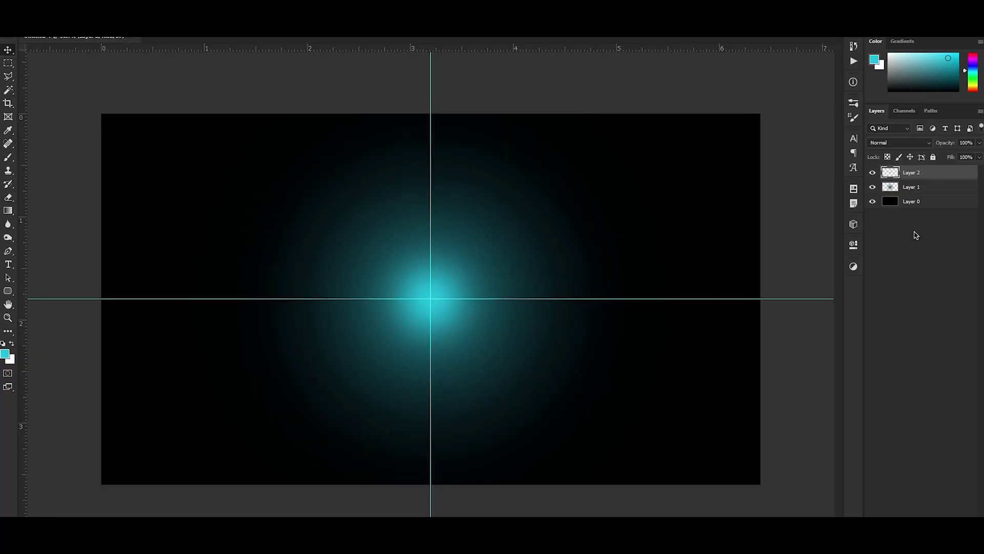
{"action": "key", "text": "ctrl+shift+alt+n"}
Make white the foreground colour for the core and select glow Layers 1–3 together
{"action": "left_click", "coordinate": [11, 343]}
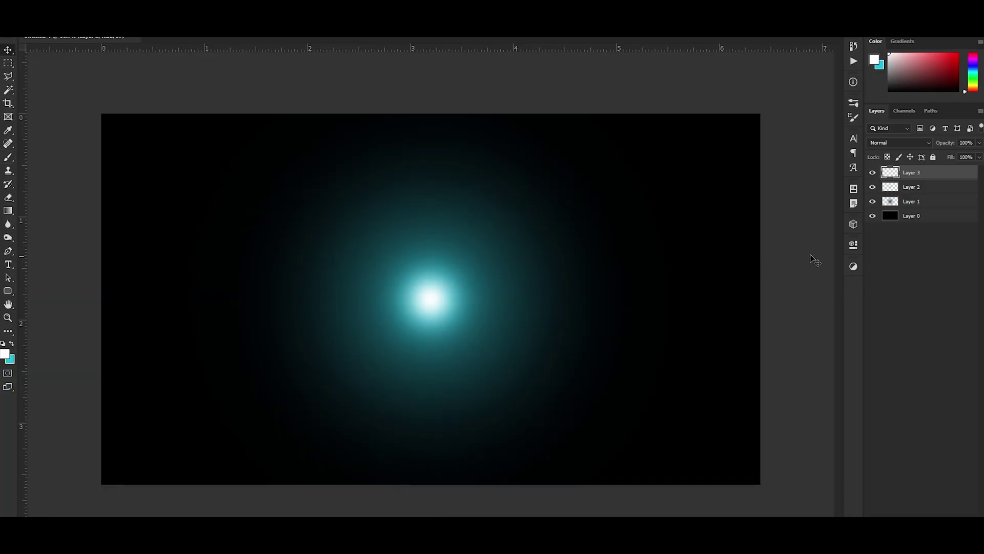
{"action": "left_click", "coordinate": [926, 204], "text": "shift"}
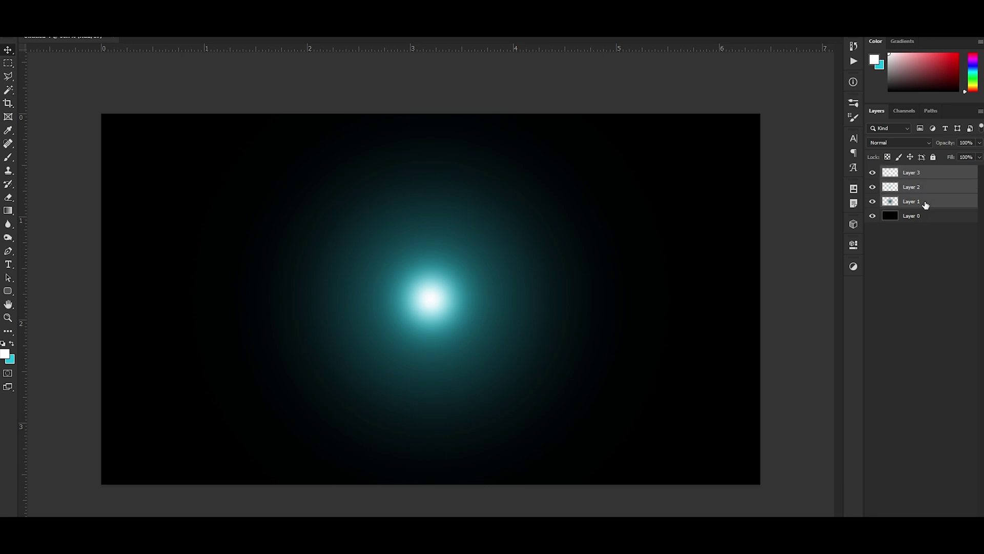
{"action": "left_click", "coordinate": [913, 175]}
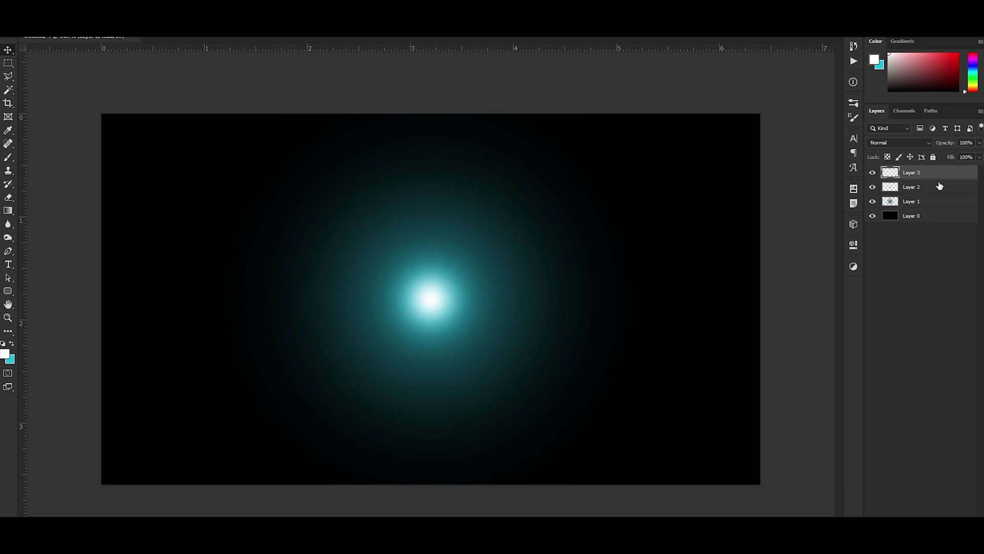
{"action": "left_click", "coordinate": [917, 204], "text": "shift"}
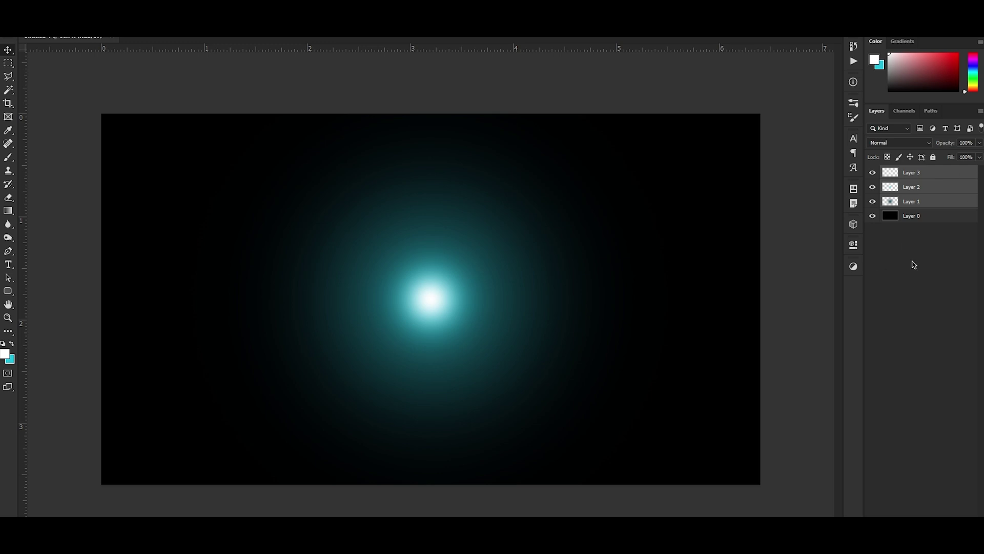
Group the three glow layers, duplicate the group, hide Group 1, and merge the copy
{"action": "key", "text": "ctrl+g"}
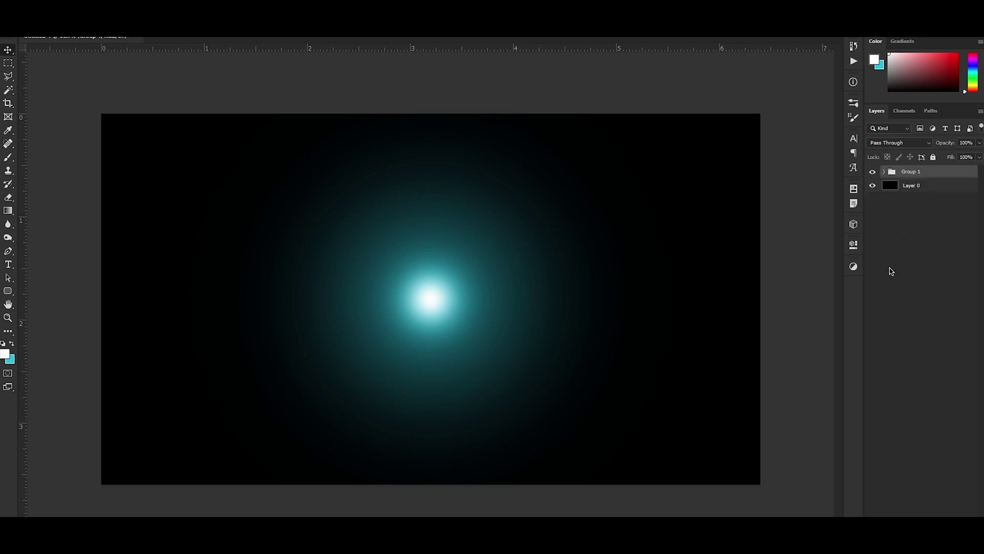
{"action": "key", "text": "ctrl+j"}
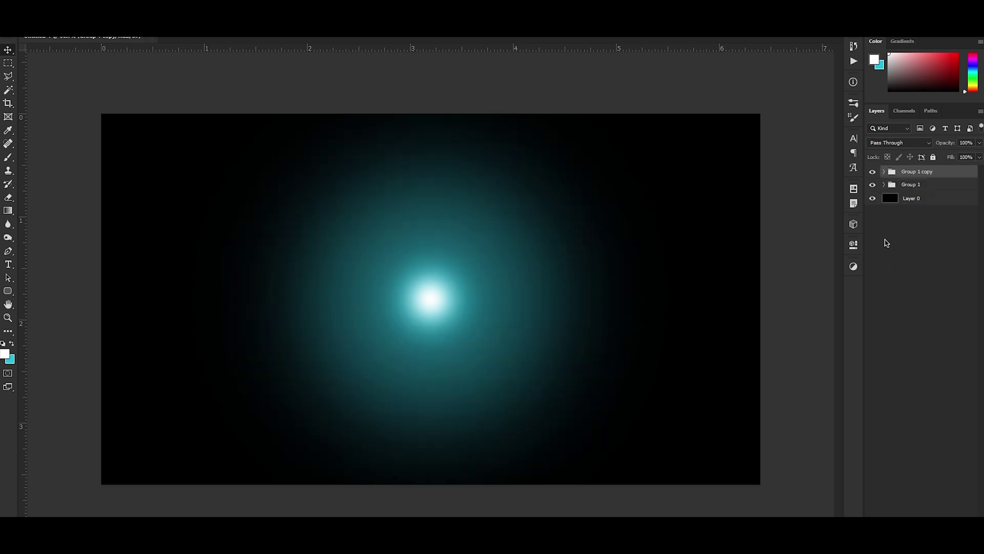
{"action": "left_click", "coordinate": [872, 185]}
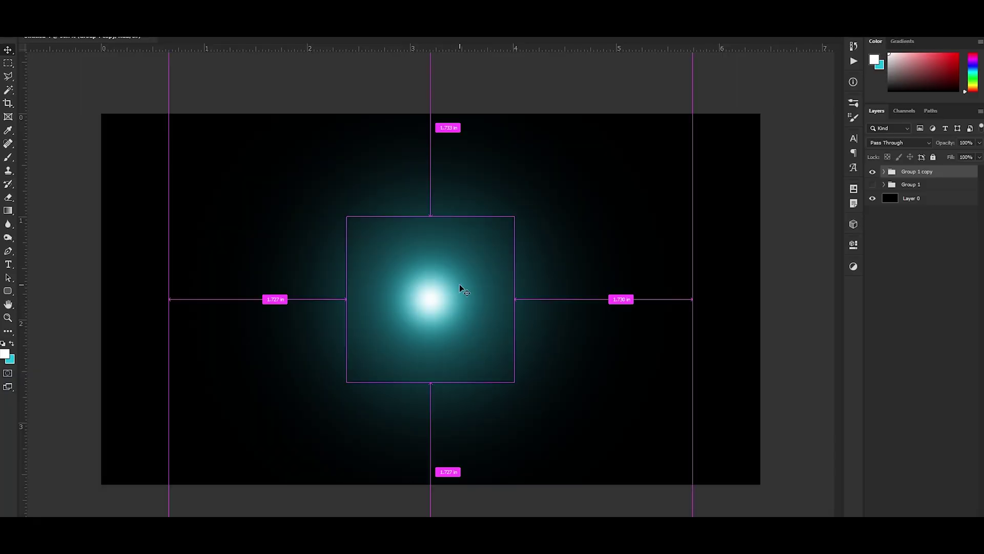
{"action": "key", "text": "ctrl+e"}
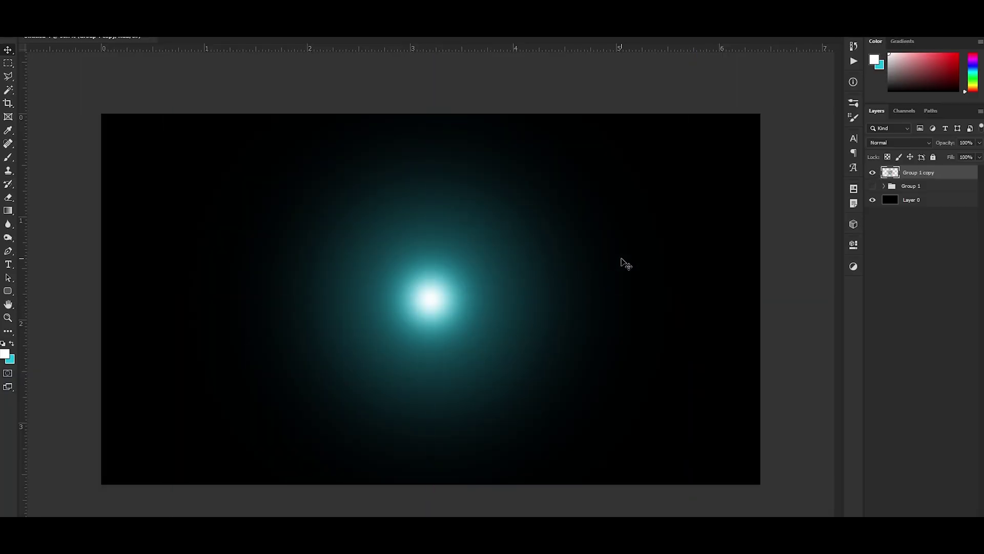
{"action": "key", "text": "ctrl+t"}
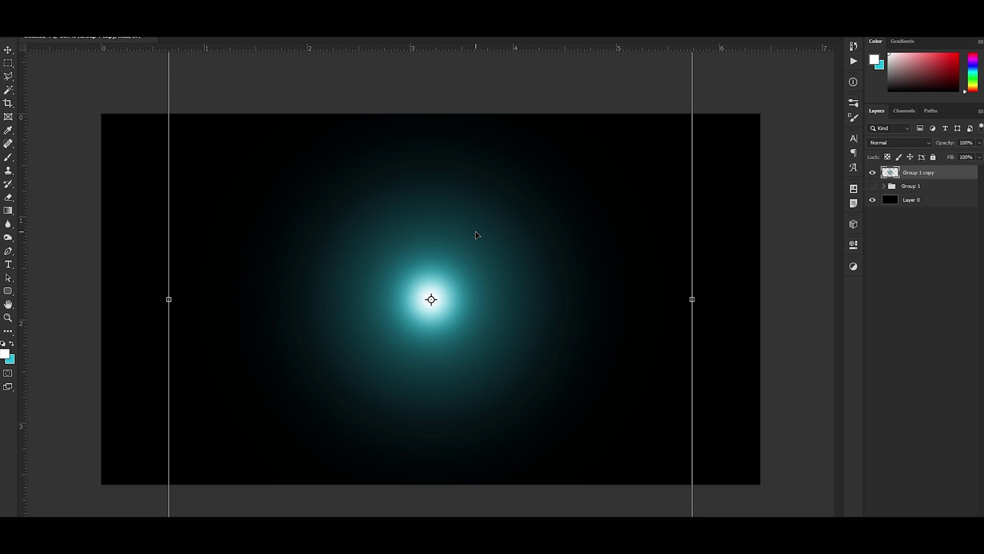
{"action": "right_click", "coordinate": [476, 235]}
Warp the merged Group 1 copy glow, squashing it into a flat horizontal streak
{"action": "left_click", "coordinate": [493, 301]}
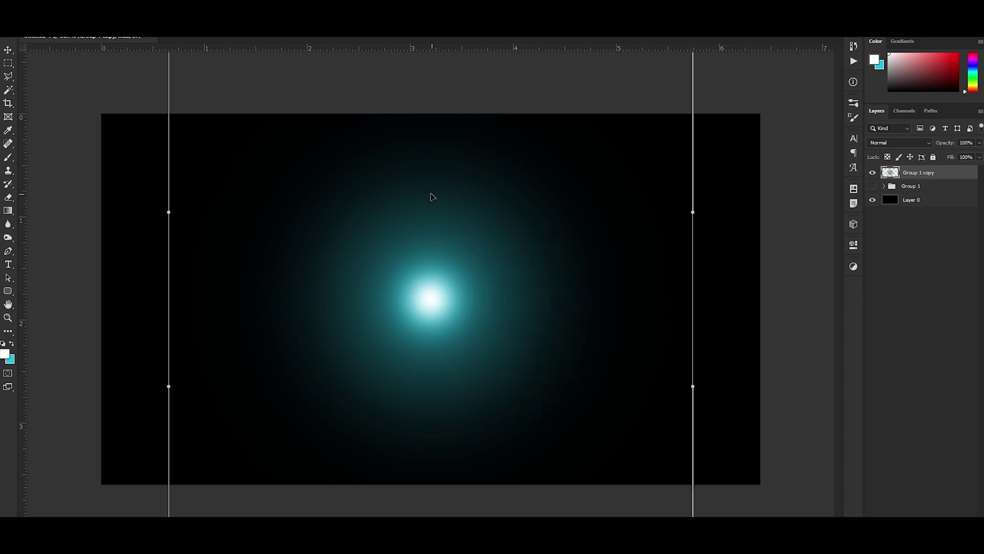
{"action": "mouse_move", "coordinate": [426, 174]}
{"action": "left_mouse_down"}
{"action": "mouse_move", "coordinate": [411, 410]}
{"action": "mouse_move", "coordinate": [446, 214]}
{"action": "mouse_move", "coordinate": [442, 363]}
{"action": "mouse_move", "coordinate": [446, 285]}
{"action": "mouse_move", "coordinate": [424, 327]}
{"action": "mouse_move", "coordinate": [445, 292]}
{"action": "mouse_move", "coordinate": [533, 340]}
{"action": "mouse_move", "coordinate": [479, 335]}
{"action": "mouse_move", "coordinate": [433, 277]}
{"action": "mouse_move", "coordinate": [435, 263]}
{"action": "mouse_move", "coordinate": [443, 306]}
{"action": "mouse_move", "coordinate": [582, 281]}
{"action": "mouse_move", "coordinate": [362, 285]}
{"action": "mouse_move", "coordinate": [511, 296]}
{"action": "mouse_move", "coordinate": [335, 289]}
{"action": "left_mouse_up"}
{"action": "mouse_move", "coordinate": [460, 296]}
{"action": "left_mouse_down"}
{"action": "mouse_move", "coordinate": [352, 272]}
{"action": "mouse_move", "coordinate": [345, 297]}
{"action": "mouse_move", "coordinate": [455, 314]}
{"action": "mouse_move", "coordinate": [591, 312]}
{"action": "mouse_move", "coordinate": [582, 255]}
{"action": "mouse_move", "coordinate": [535, 357]}
{"action": "mouse_move", "coordinate": [549, 253]}
{"action": "mouse_move", "coordinate": [507, 367]}
{"action": "mouse_move", "coordinate": [469, 326]}
{"action": "left_mouse_up"}
{"action": "key", "text": "ctrl+z"}
{"action": "key", "text": "ctrl+z"}
{"action": "key", "text": "ctrl+z"}
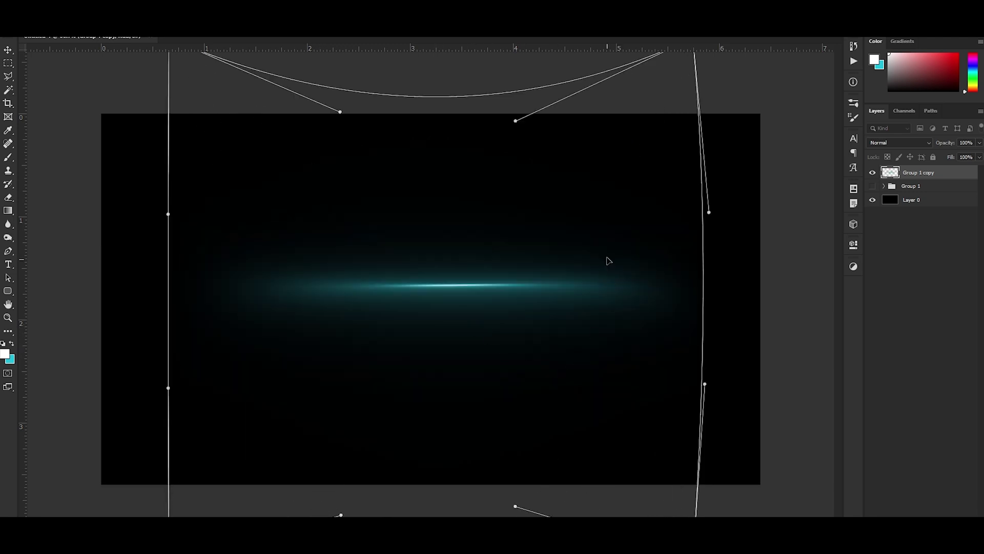
{"action": "key", "text": "Escape"}
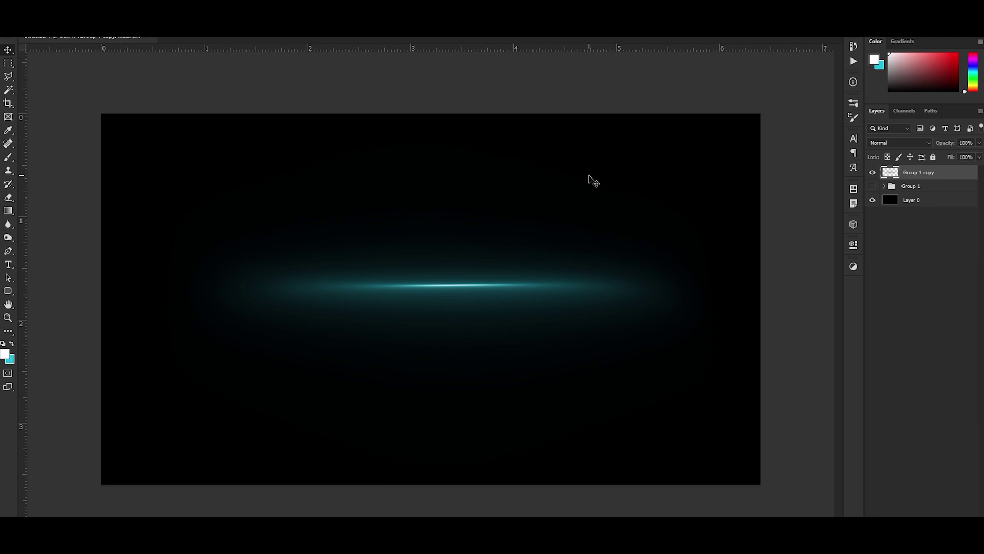
Set the Group 1 copy layer to Screen blend mode and shift the streak slightly lower
{"action": "mouse_move", "coordinate": [538, 283]}
{"action": "left_mouse_down"}
{"action": "mouse_move", "coordinate": [501, 204]}
{"action": "mouse_move", "coordinate": [564, 273]}
{"action": "left_mouse_up"}
{"action": "left_click", "coordinate": [881, 144]}
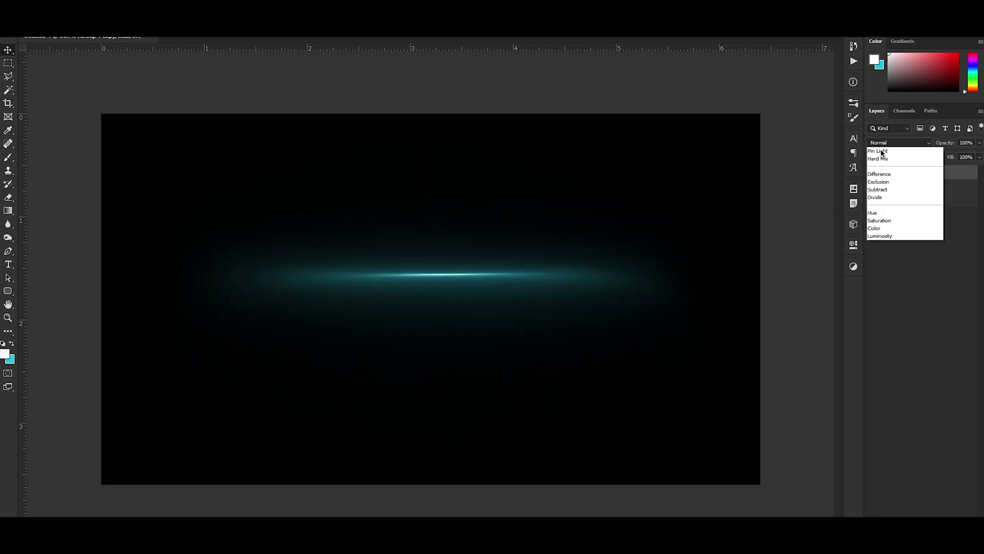
{"action": "left_click", "coordinate": [880, 237]}
{"action": "left_click", "coordinate": [907, 309]}
{"action": "left_click", "coordinate": [495, 286]}
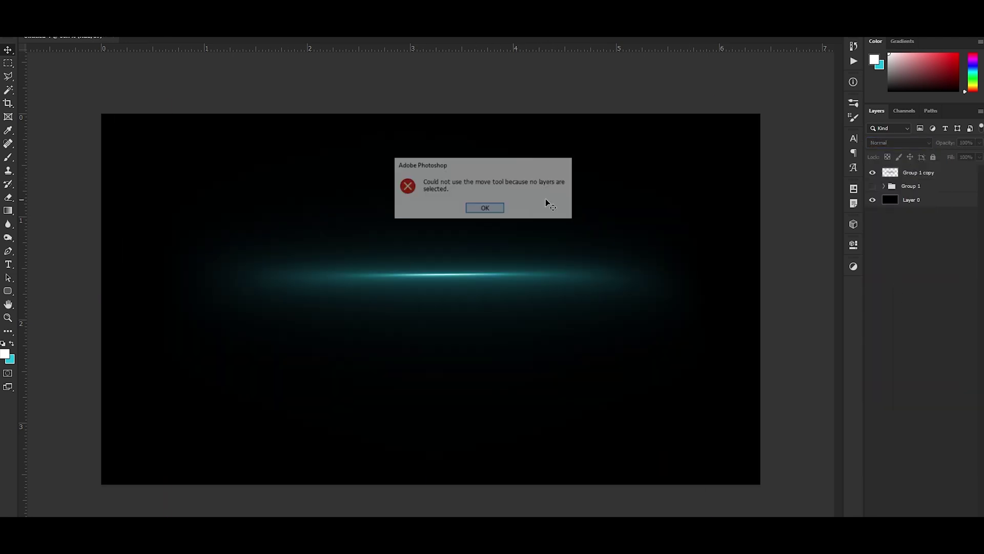
{"action": "key", "text": "Return"}
{"action": "left_click", "coordinate": [903, 173]}
{"action": "left_click_drag", "start_coordinate": [518, 279], "coordinate": [467, 310]}
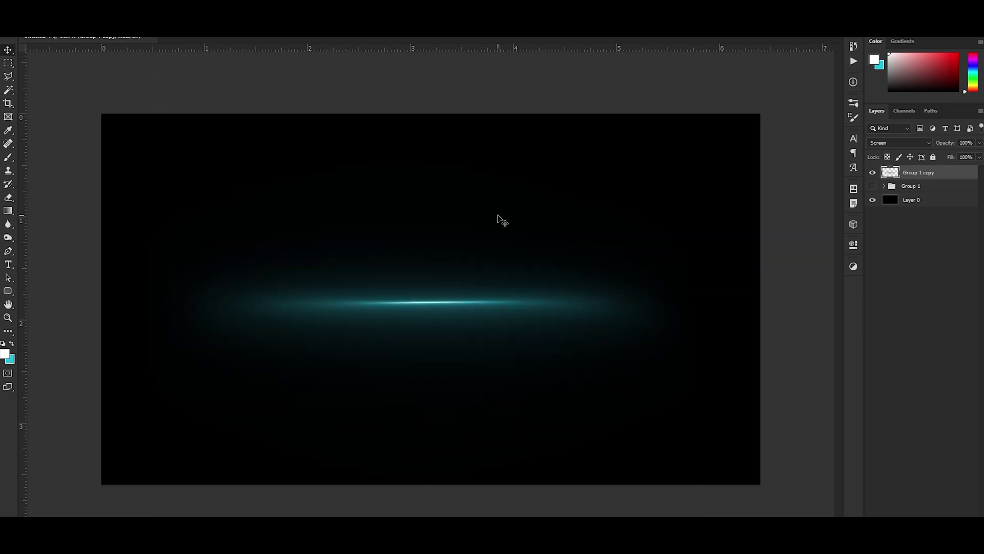